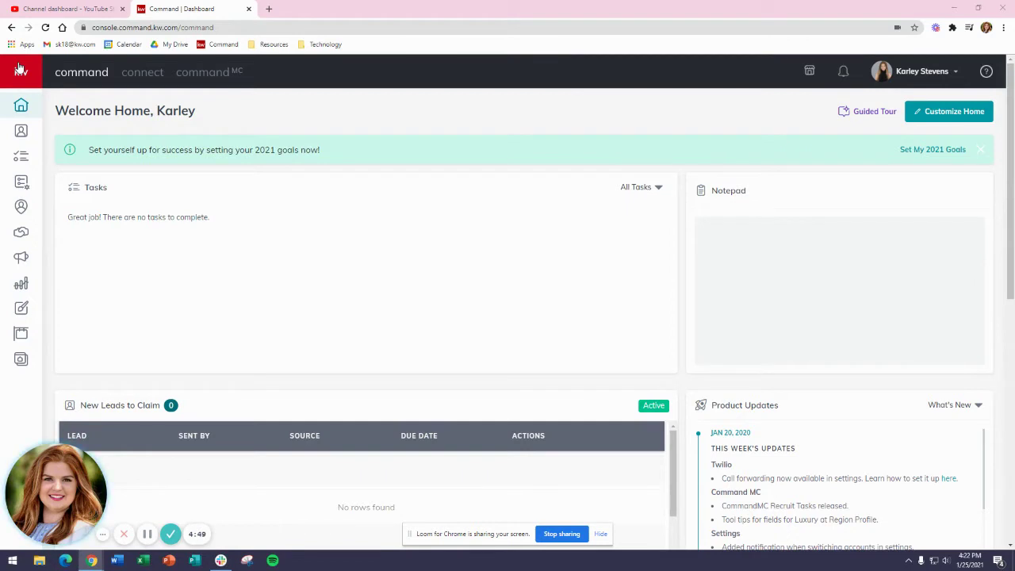
# Step: Expand the left sidebar and go to Smart Plans to view My SmartPlans
pyautogui.moveTo(23, 71)
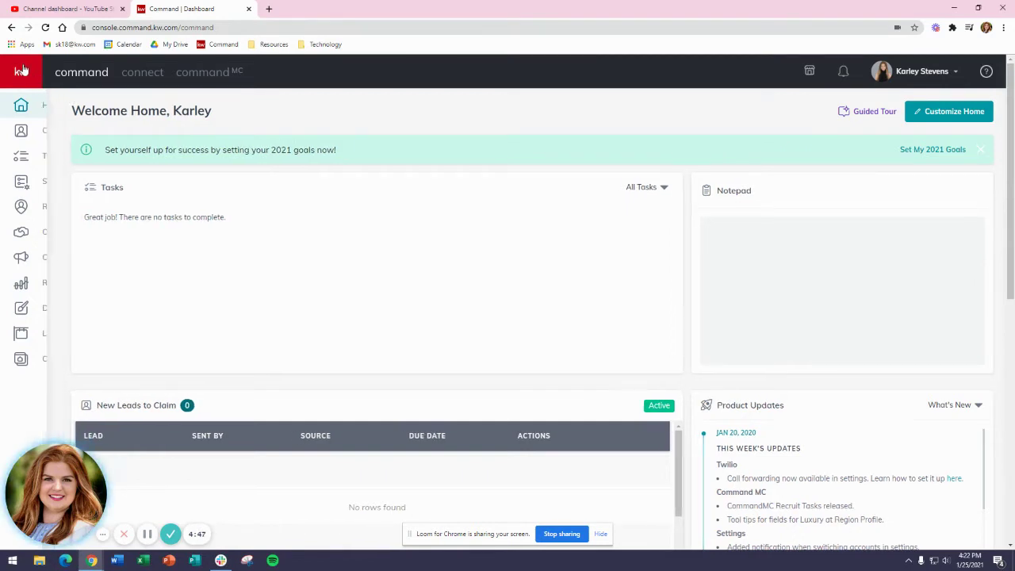
pyautogui.click(62, 180)
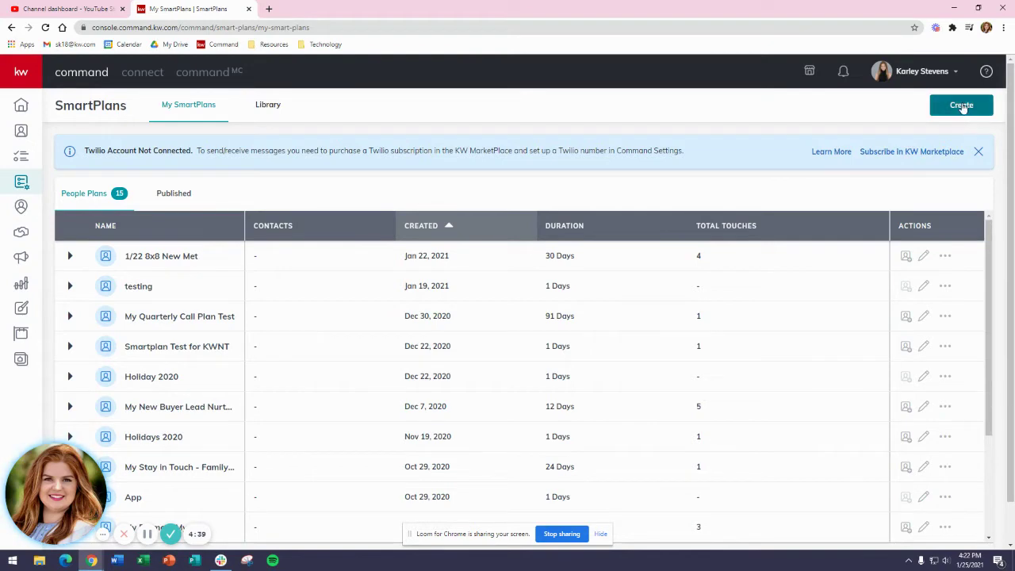
# Step: Search the SmartPlans Library for '8x8' plans and browse the results
pyautogui.click(274, 108)
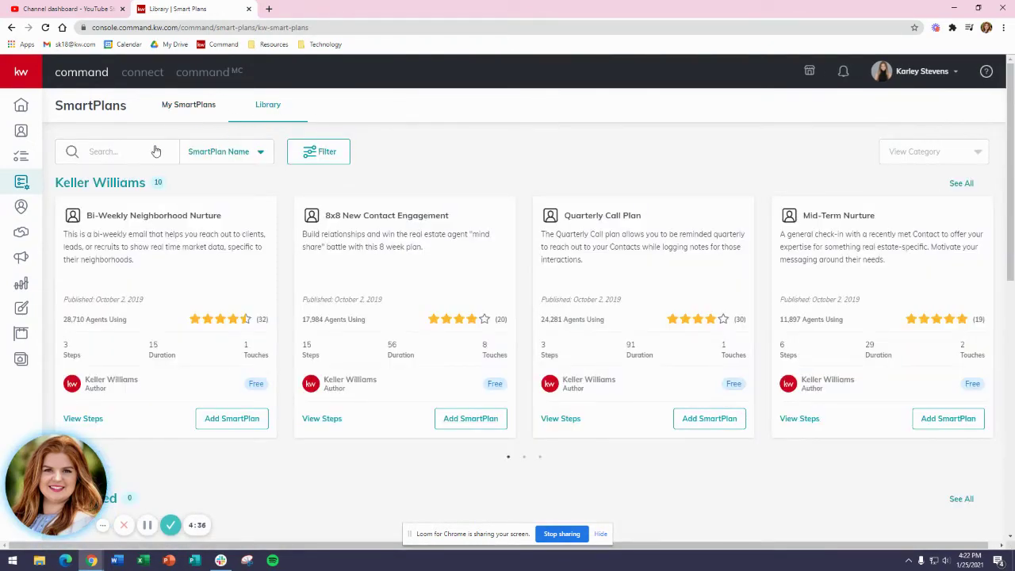
pyautogui.click(149, 156)
pyautogui.write('8x7')
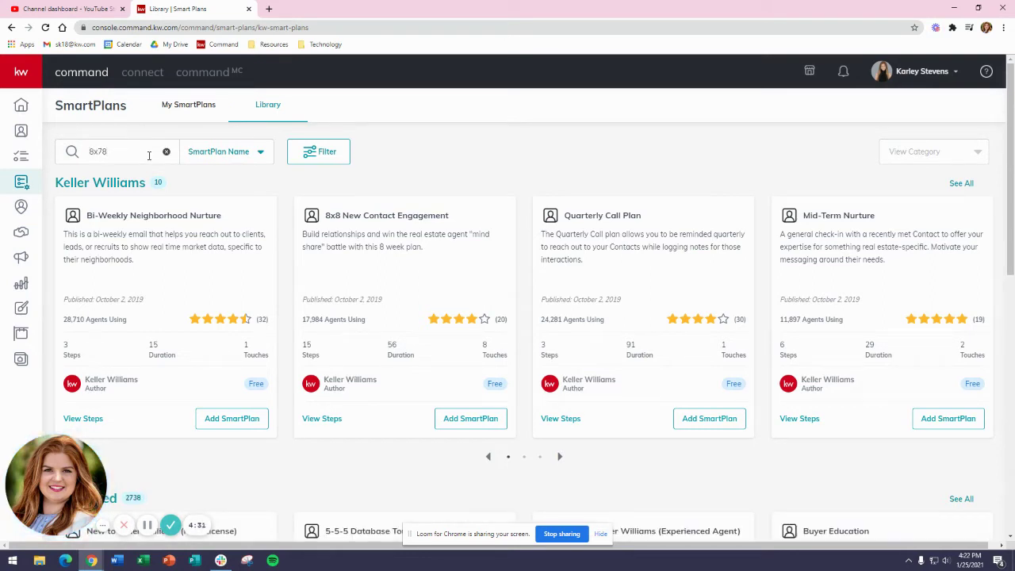
pyautogui.write('8')
pyautogui.press('BackSpace')
pyautogui.press('BackSpace')
pyautogui.write('8')
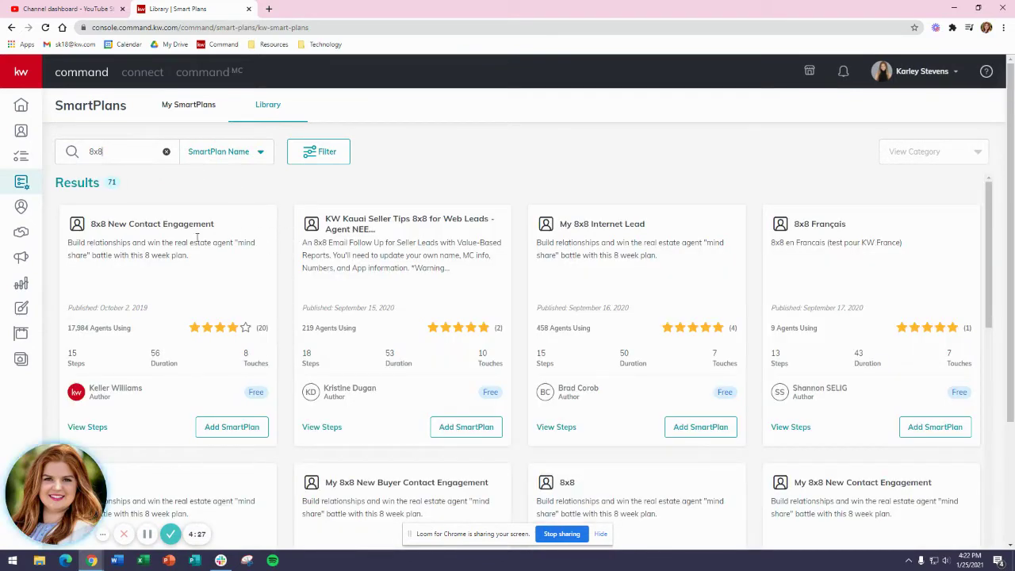
pyautogui.scroll(-1, 199, 281)
pyautogui.scroll(1, 199, 283)
pyautogui.scroll(-2, 833, 358)
pyautogui.scroll(-5, 832, 359)
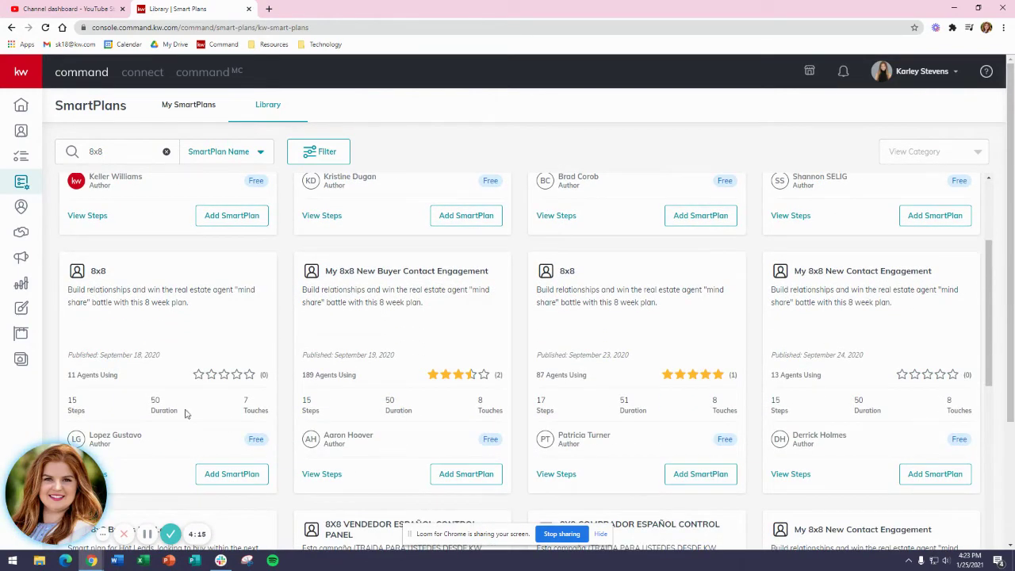
pyautogui.scroll(6, 526, 376)
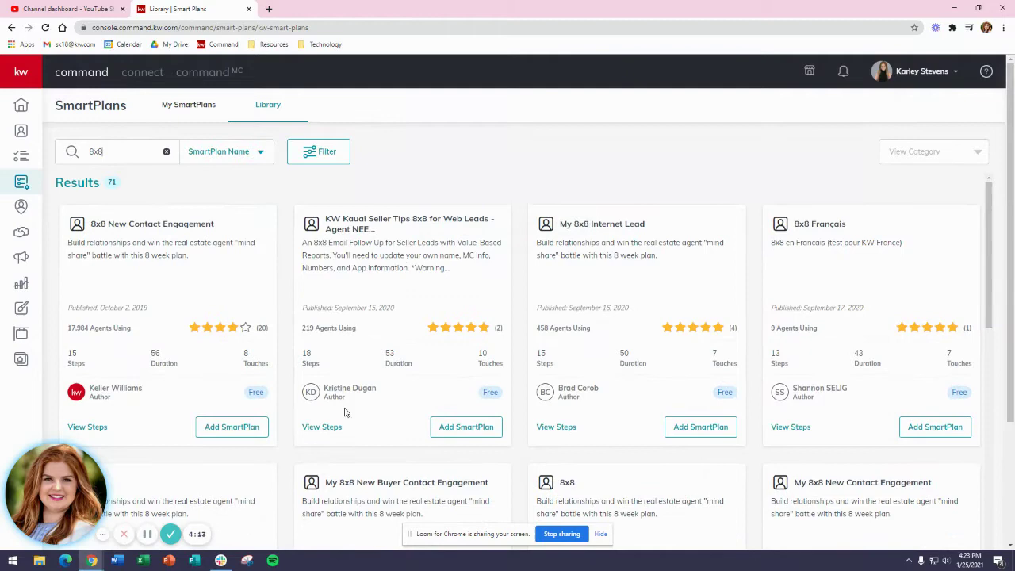
# Step: Preview the 18-step seller leads plan's steps, then return to My SmartPlans
pyautogui.click(327, 429)
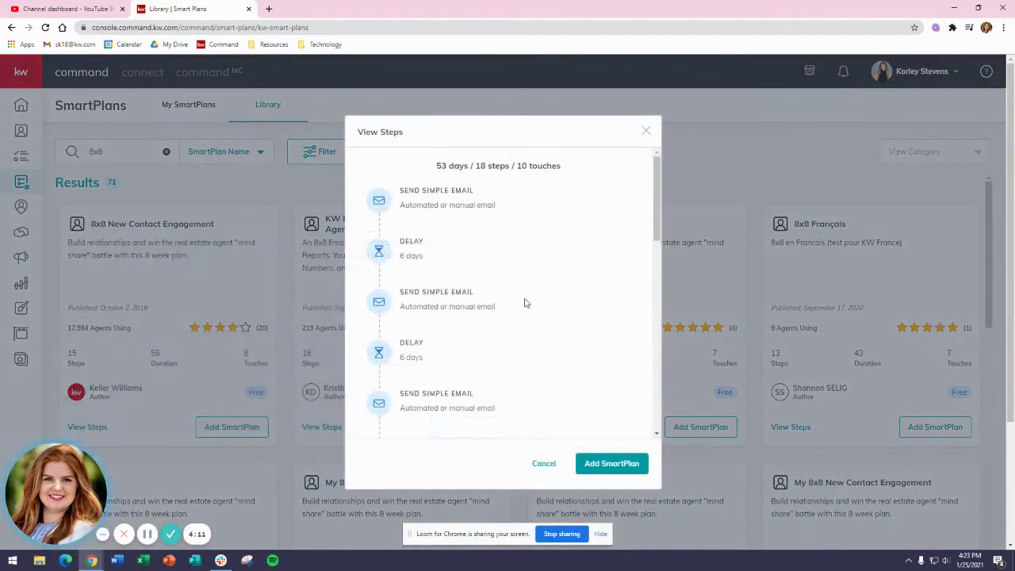
pyautogui.moveTo(434, 300)
pyautogui.click(647, 132)
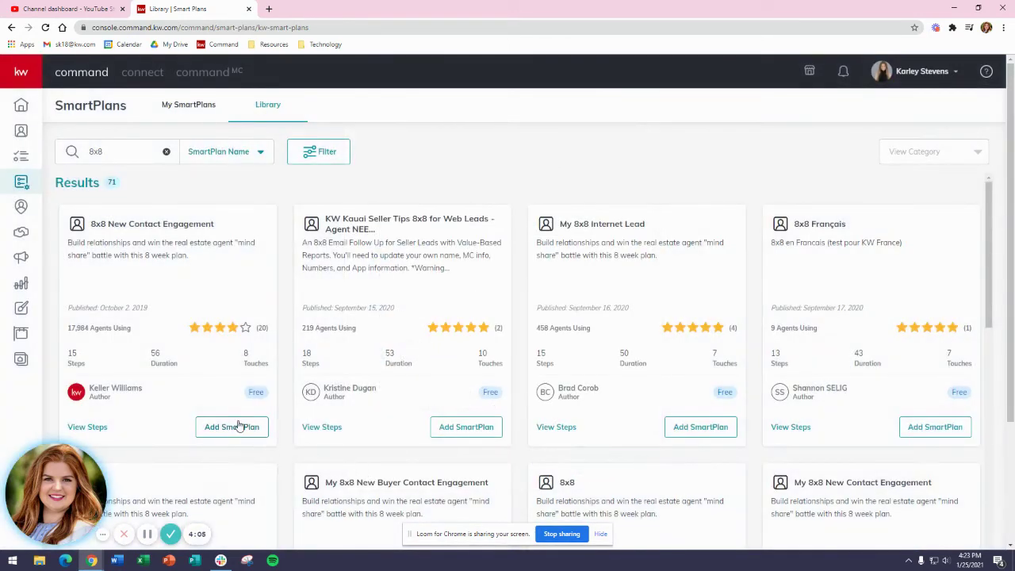
pyautogui.click(191, 109)
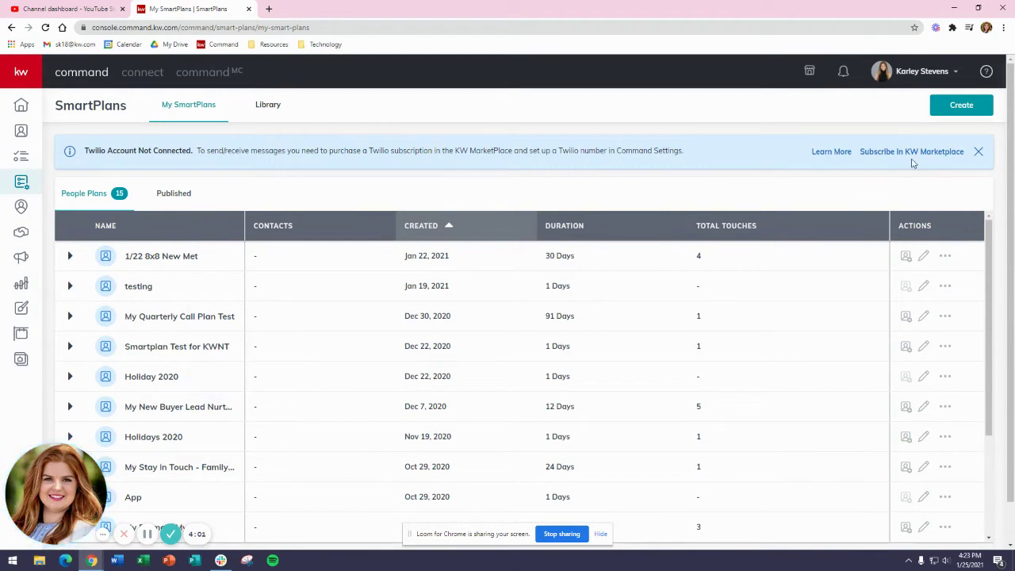
# Step: Create a new SmartPlan named '8x8 Custom' and open it in the Edit SmartPlan page
pyautogui.click(962, 106)
pyautogui.click(493, 290)
pyautogui.write('8x8 Custom')
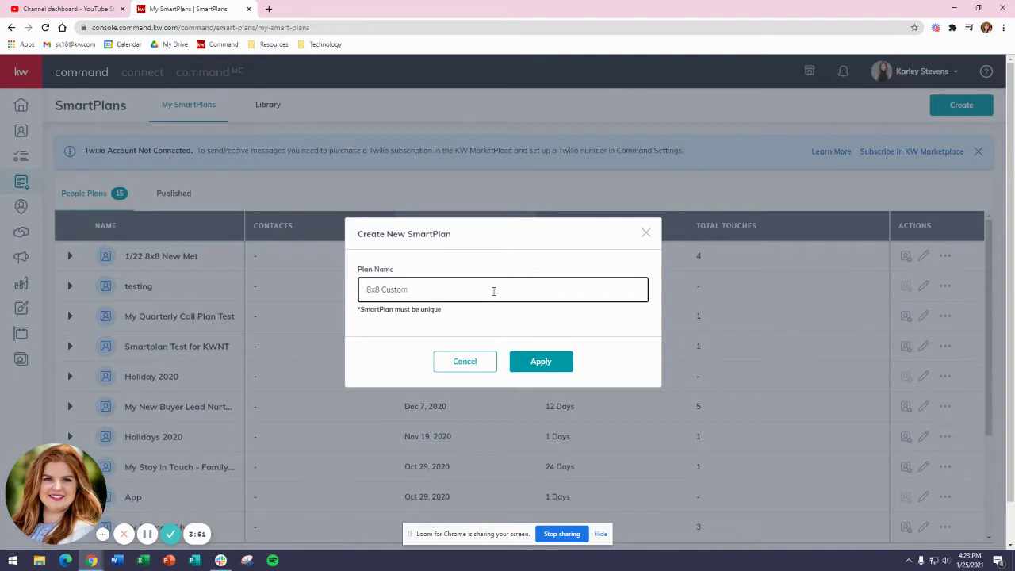
pyautogui.click(547, 362)
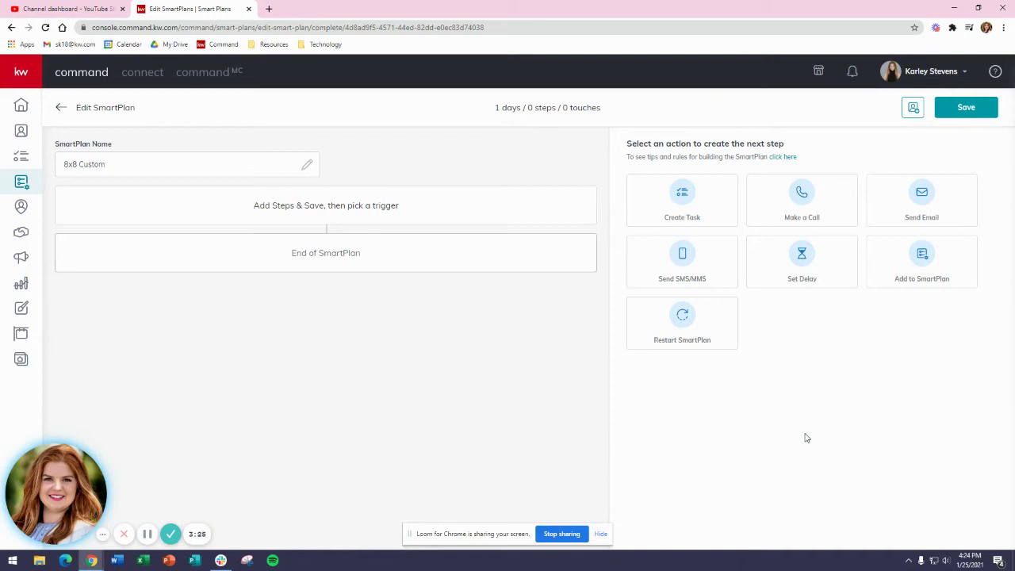
pyautogui.click(273, 164)
pyautogui.click(381, 169)
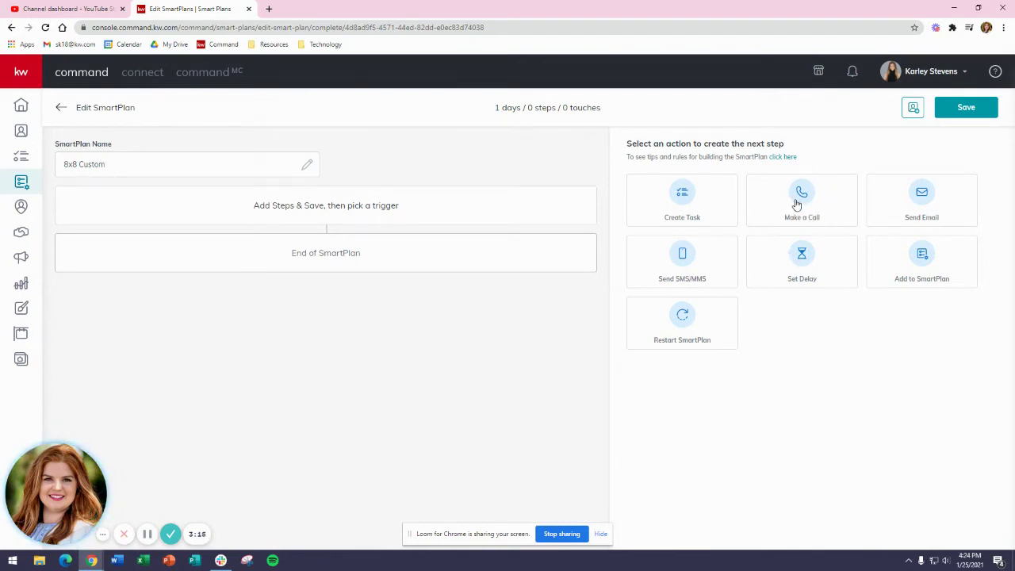
# Step: Add a Make a Call step named 'Call {contact.first.name}{contact.last.name}'
pyautogui.click(796, 204)
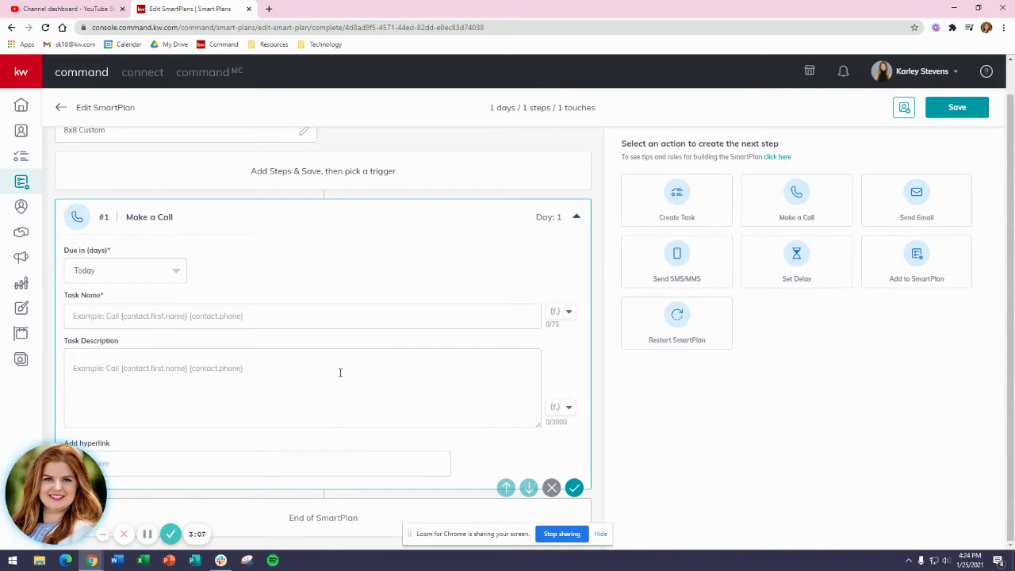
pyautogui.scroll(1, 337, 372)
pyautogui.scroll(-1, 334, 377)
pyautogui.click(234, 308)
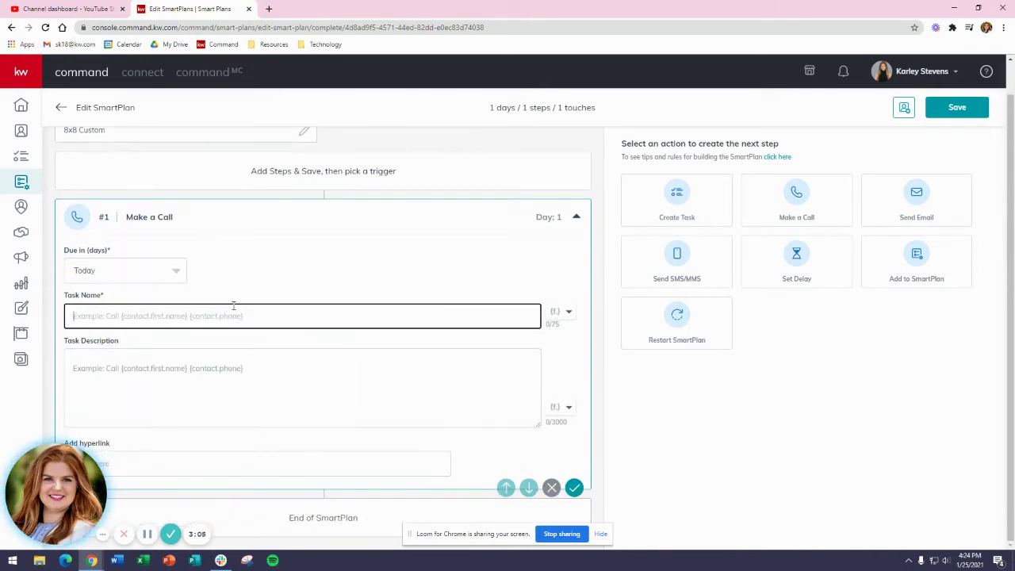
pyautogui.write('Ca')
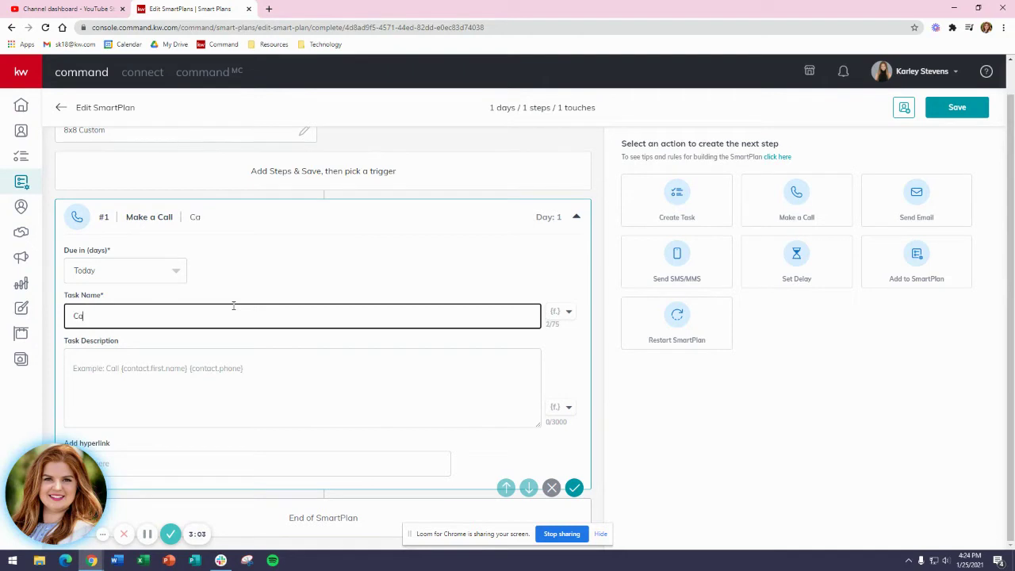
pyautogui.write('ll')
pyautogui.click(568, 312)
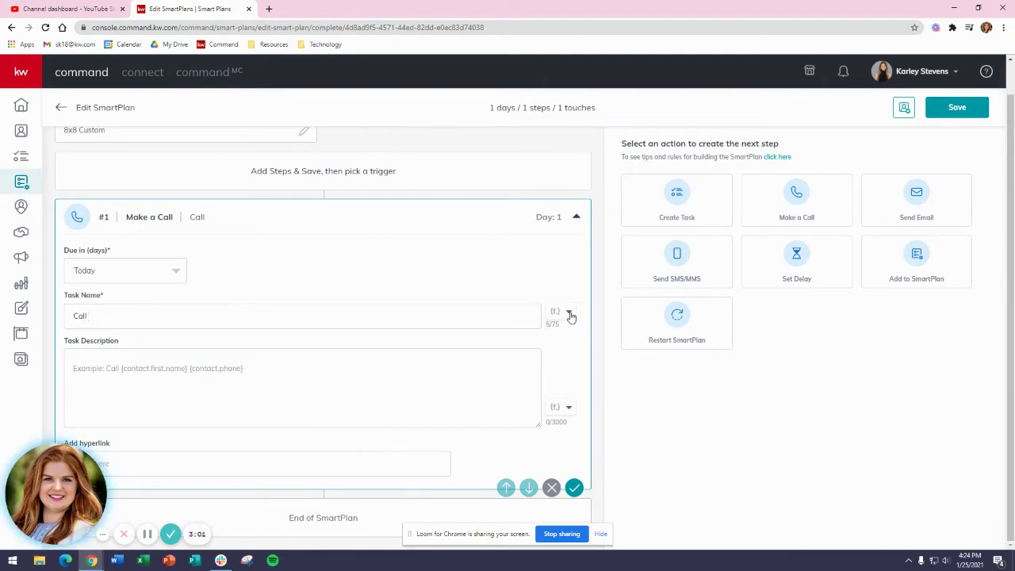
pyautogui.click(492, 333)
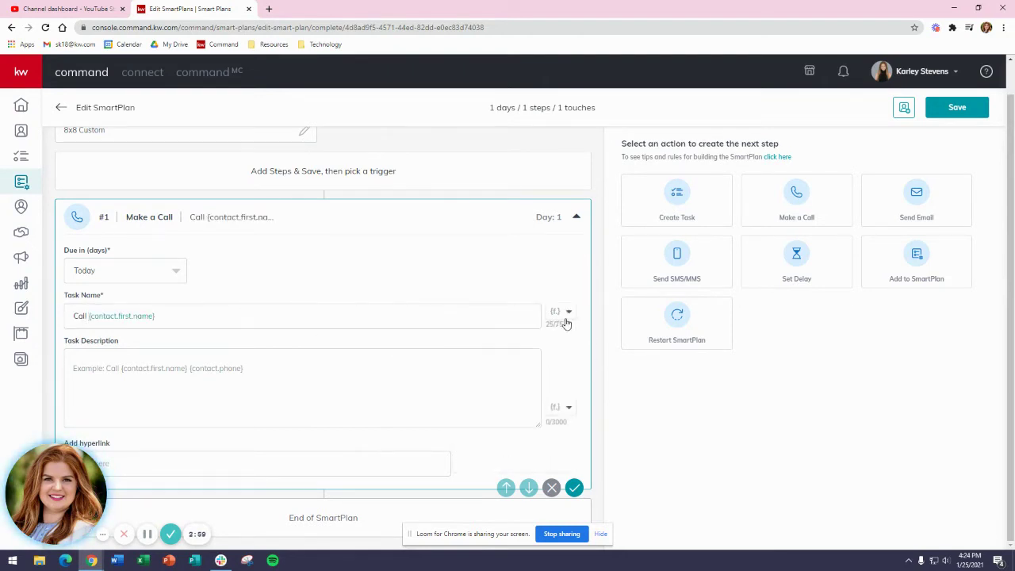
pyautogui.click(568, 314)
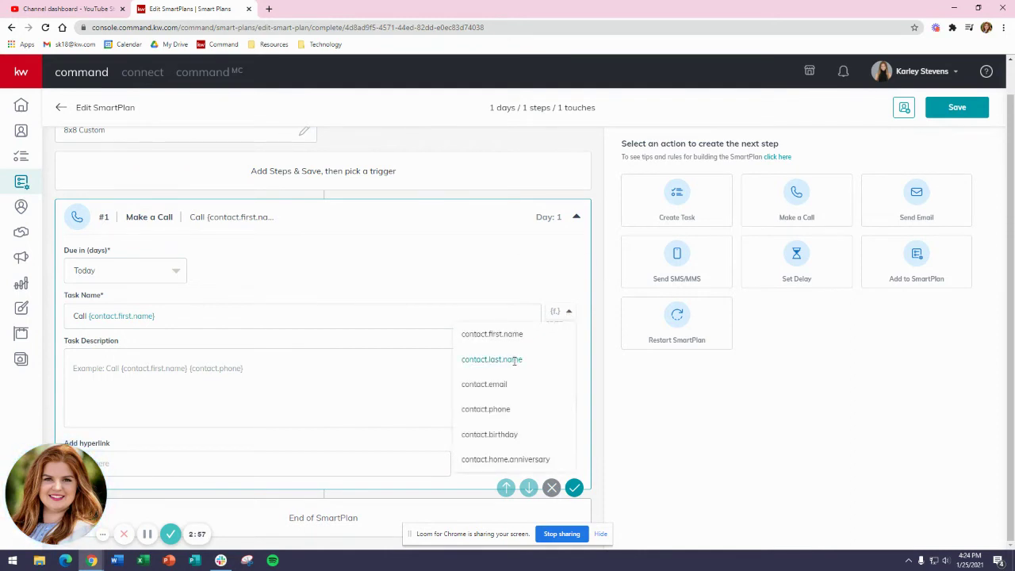
pyautogui.click(516, 359)
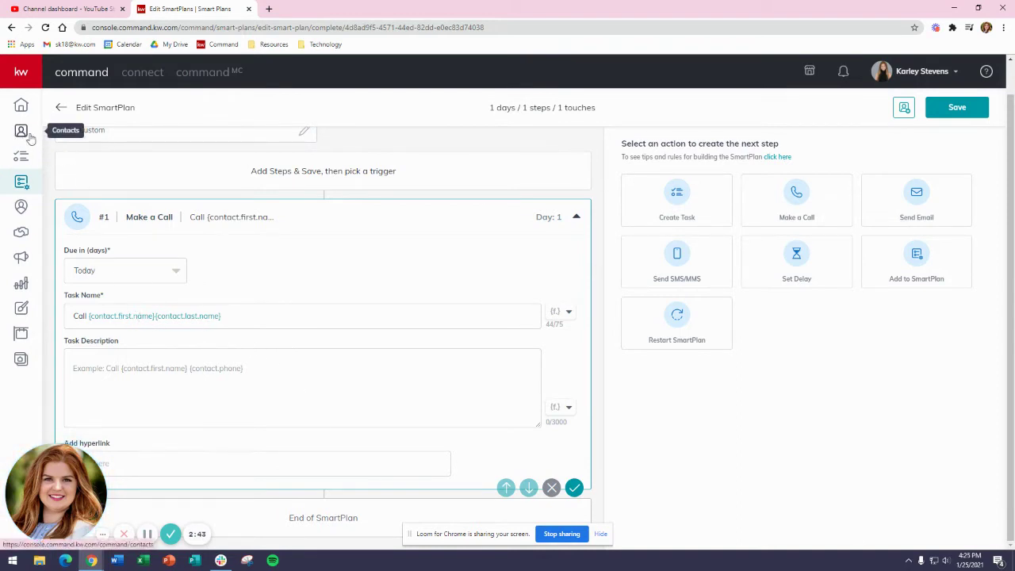
pyautogui.click(176, 384)
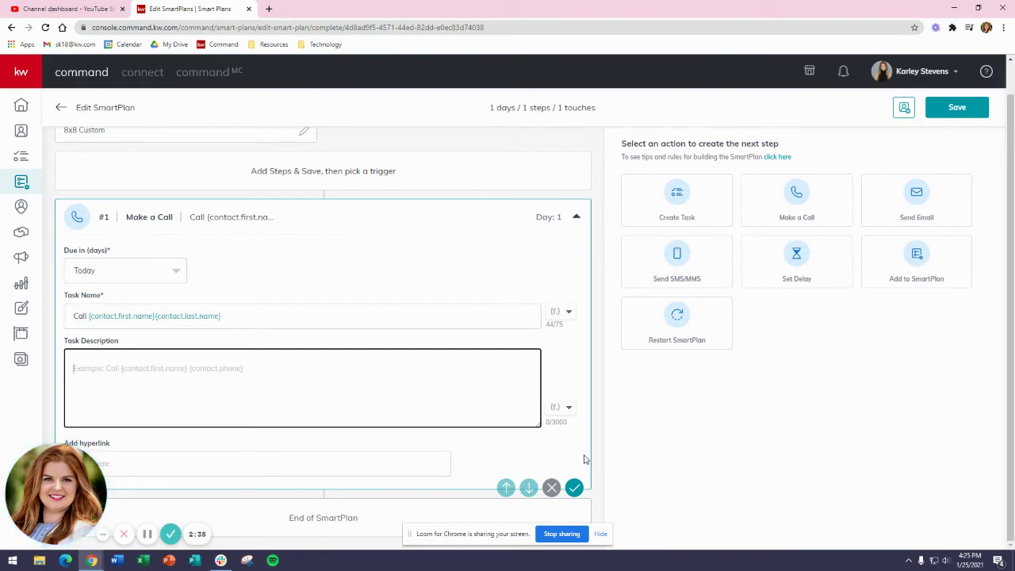
# Step: Describe the call step as 'Remind {contact.first.name} how I met them.' and save it
pyautogui.write('Remind')
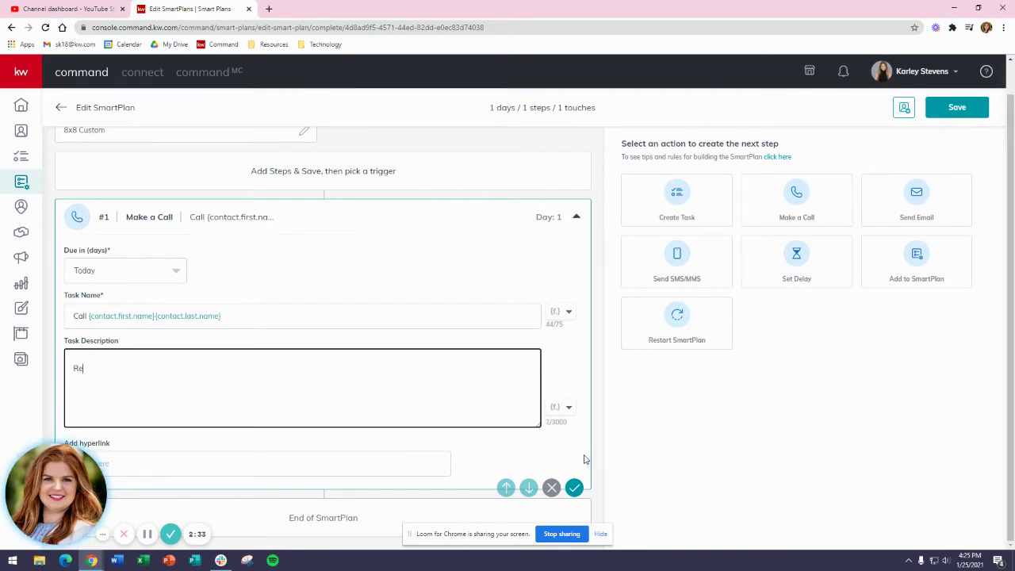
pyautogui.click(568, 407)
pyautogui.click(498, 258)
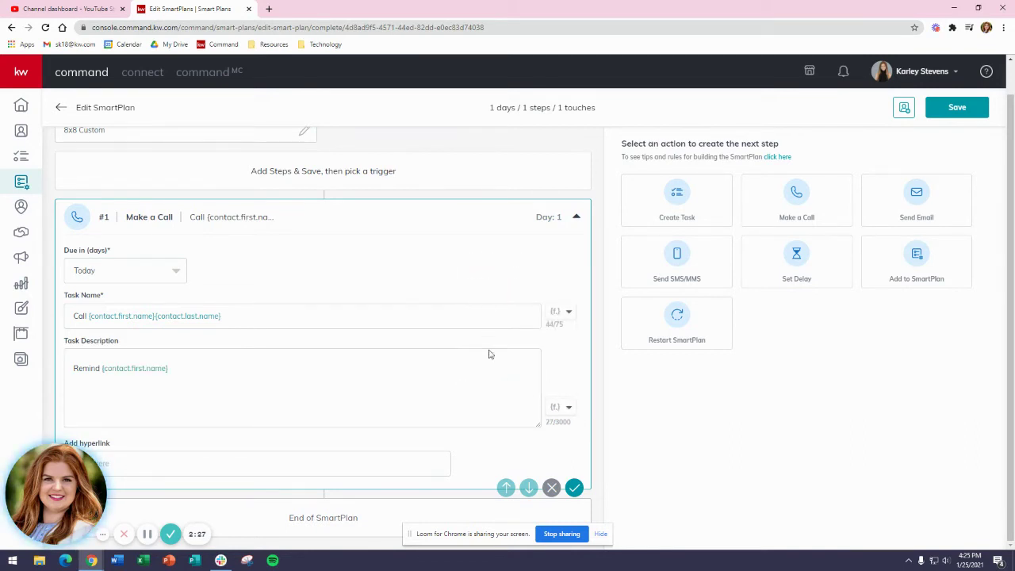
pyautogui.click(480, 372)
pyautogui.write('how I')
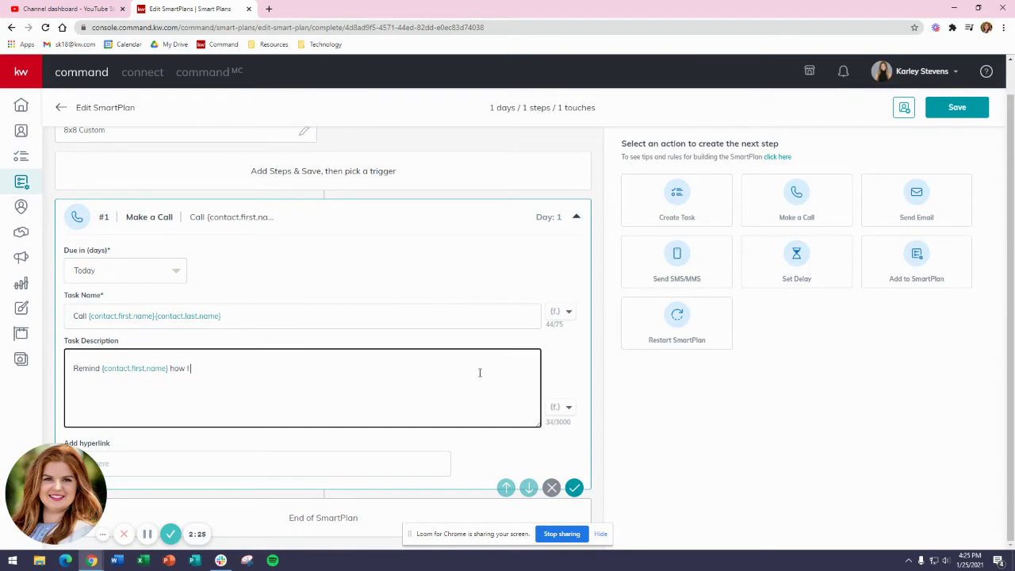
pyautogui.write(' met them.')
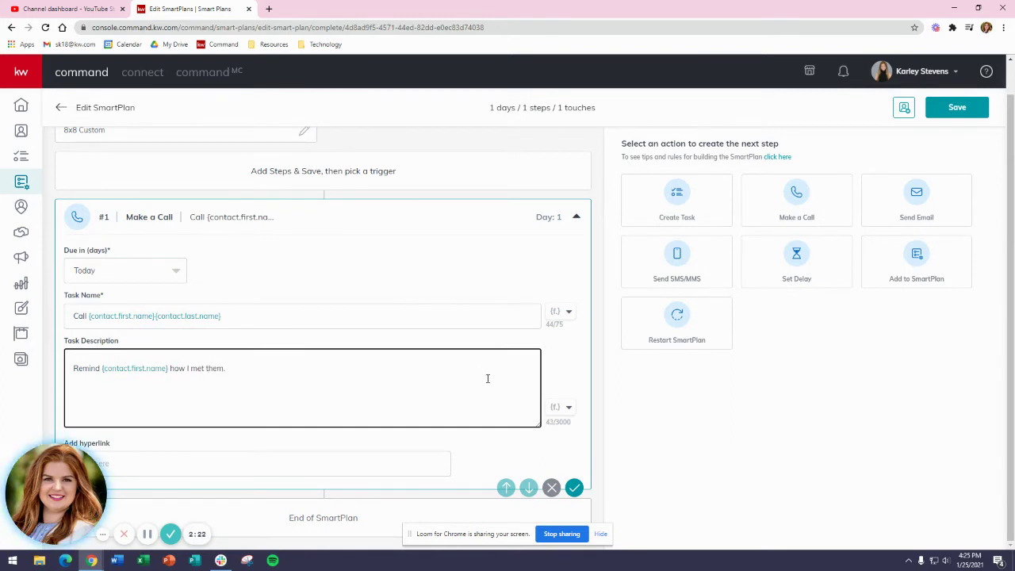
pyautogui.click(571, 491)
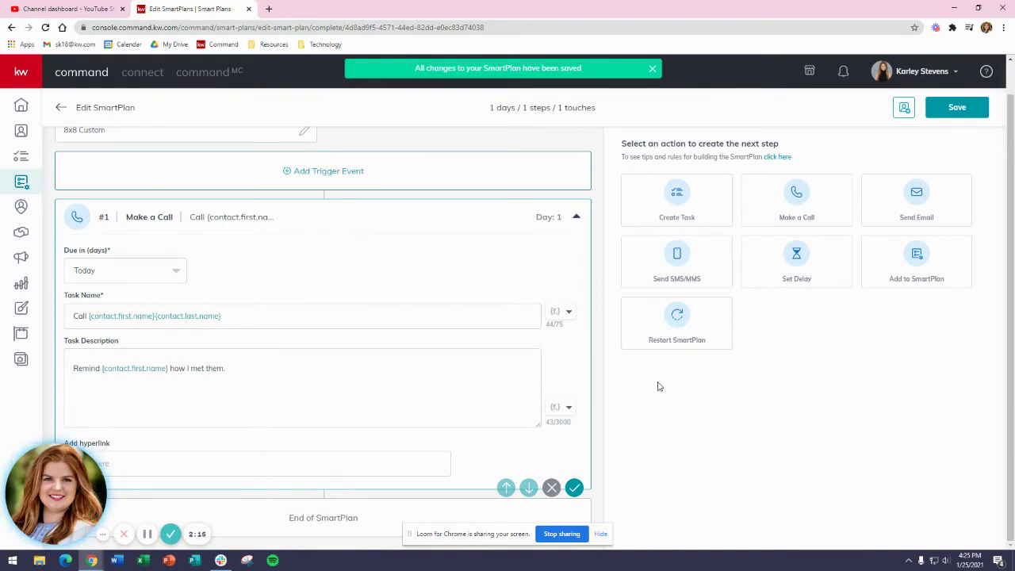
# Step: Add a Set Delay step due in 7 days after the call and save it
pyautogui.click(796, 261)
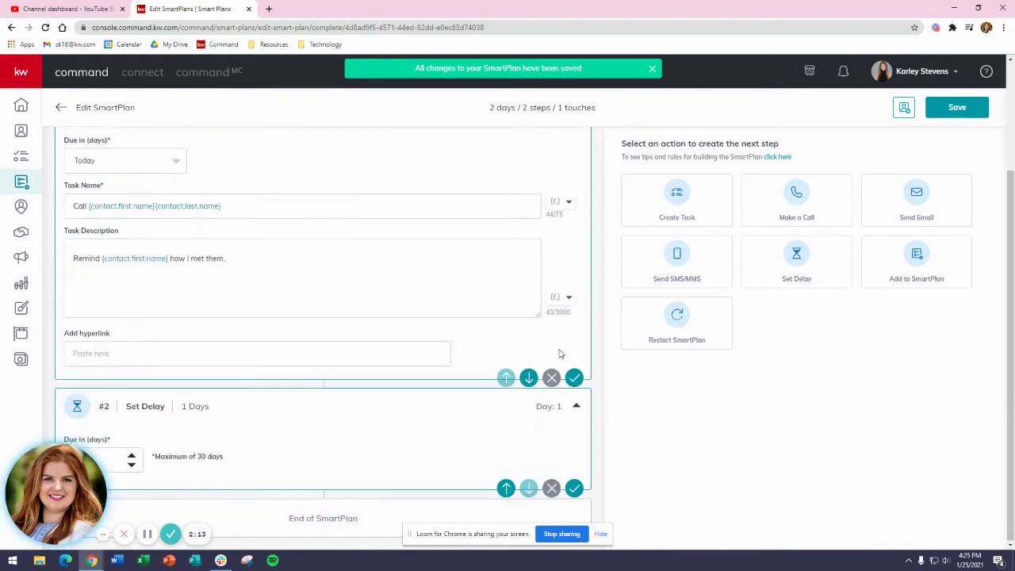
pyautogui.click(113, 457)
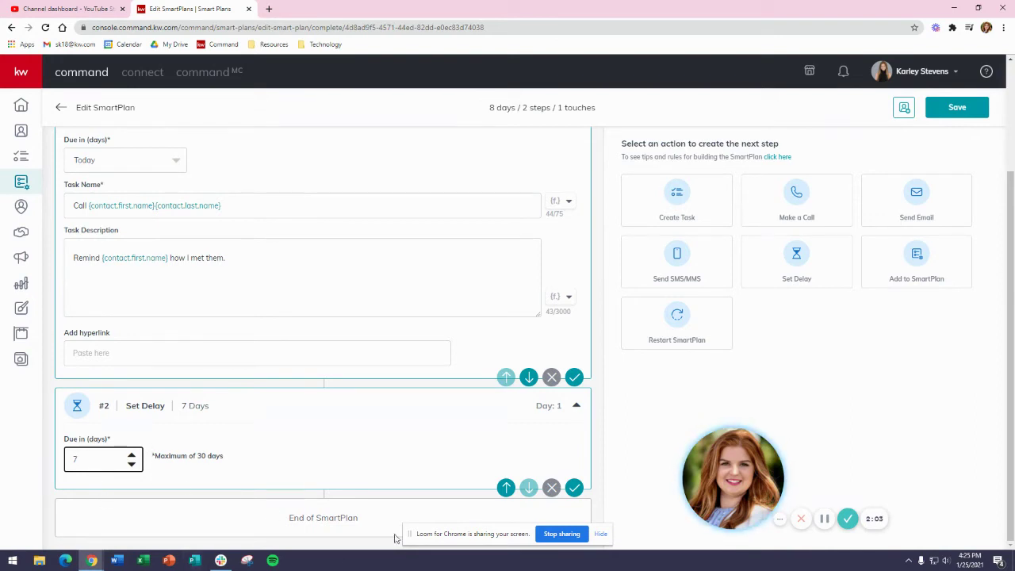
pyautogui.click(574, 487)
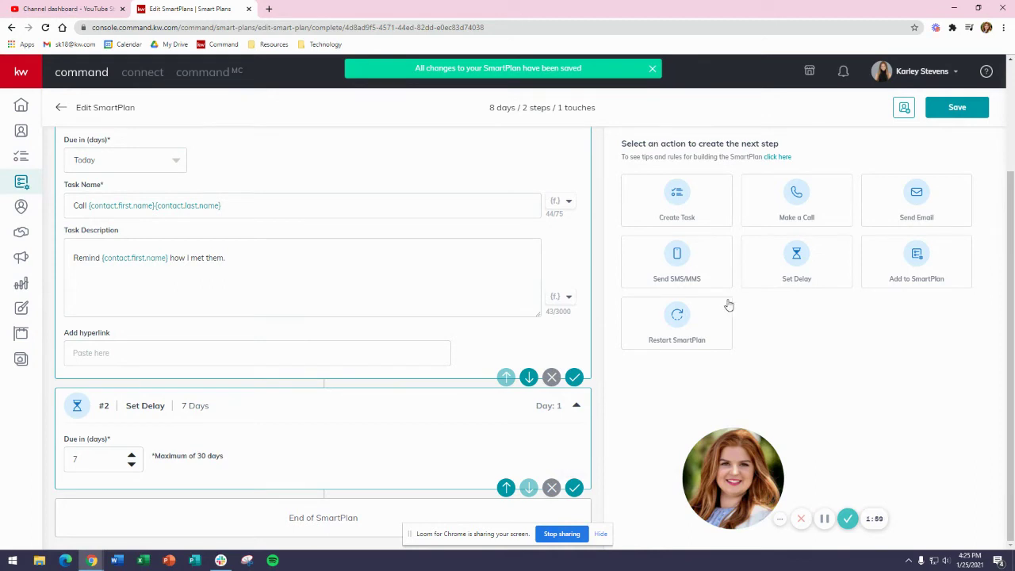
# Step: Add task 'Send Handwritten Note to {contact.first.name}' described 'Thank them for taking my call.' and save
pyautogui.click(689, 208)
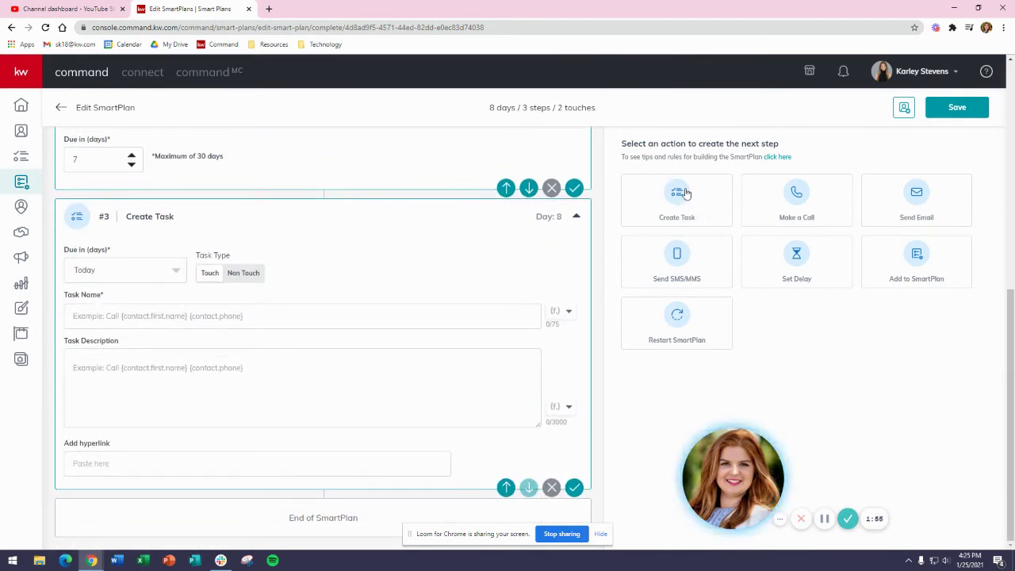
pyautogui.click(128, 317)
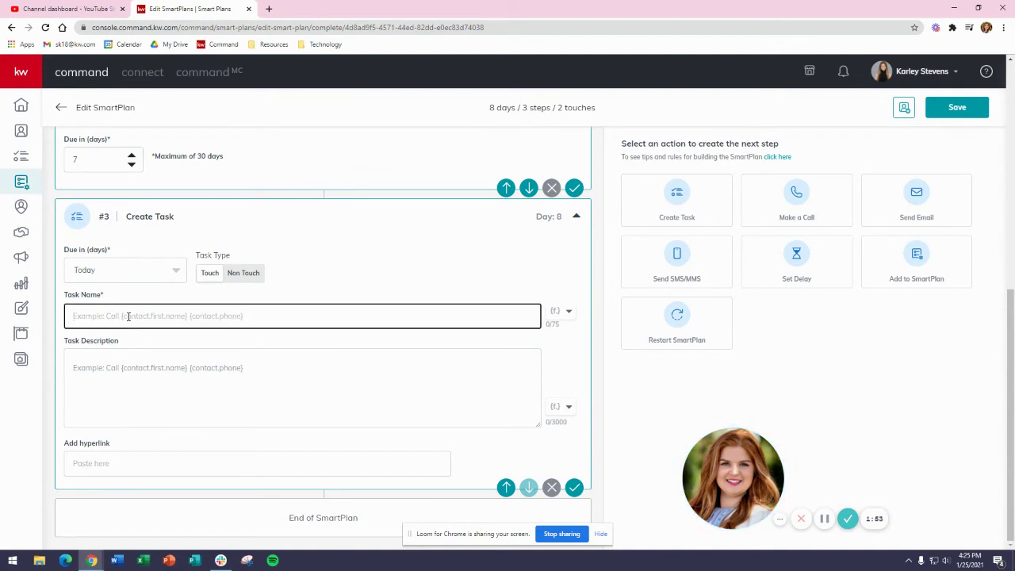
pyautogui.write('Send')
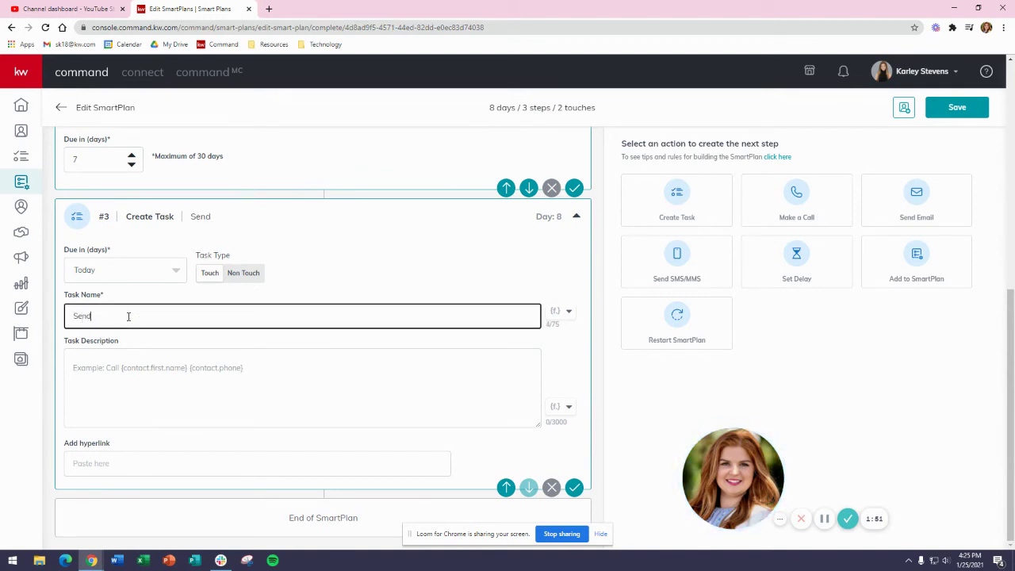
pyautogui.write(' Handwritten Note to')
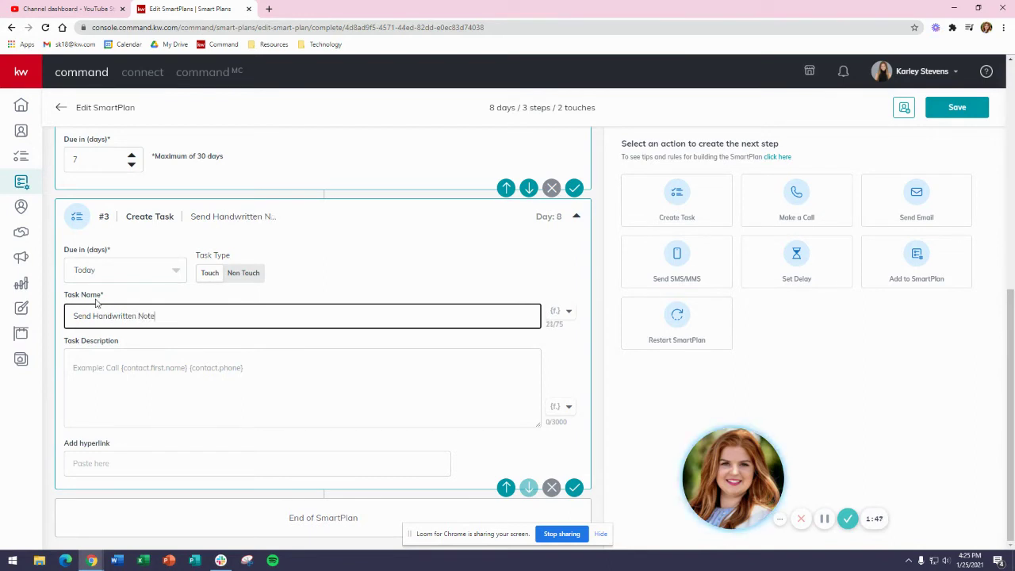
pyautogui.click(559, 311)
pyautogui.click(490, 333)
pyautogui.click(386, 366)
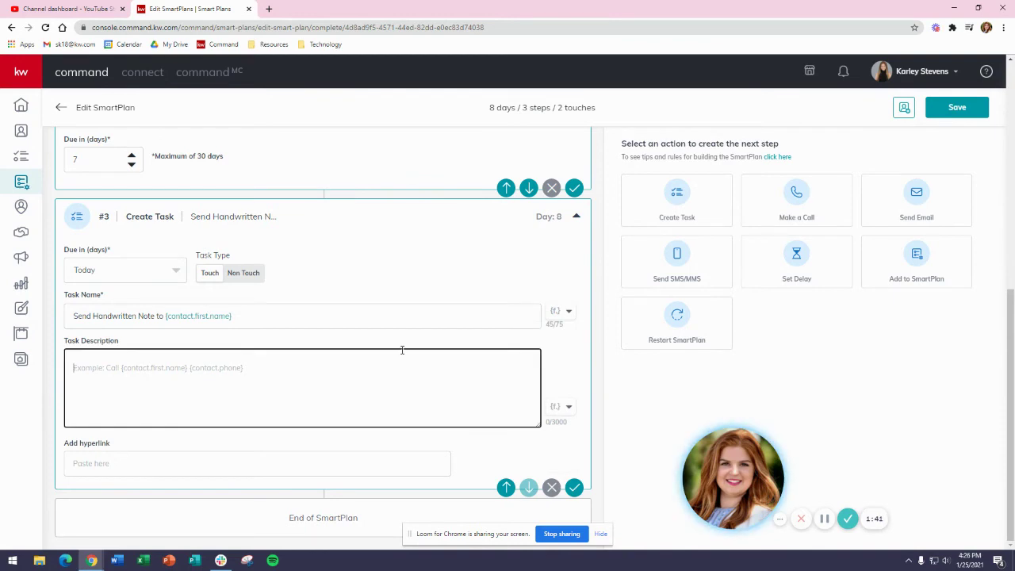
pyautogui.write('Thank them f')
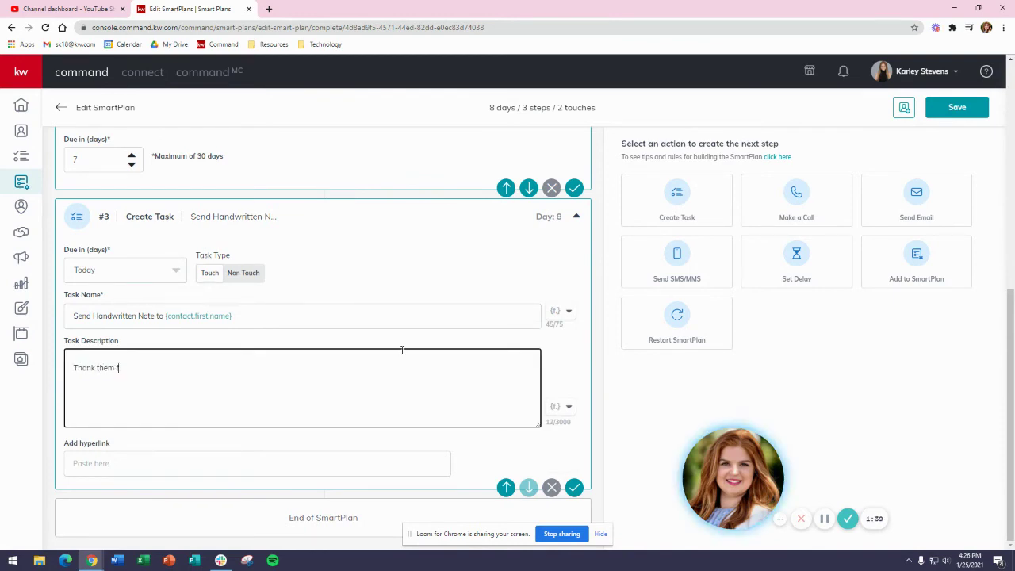
pyautogui.write('or taking my call.')
pyautogui.click(574, 487)
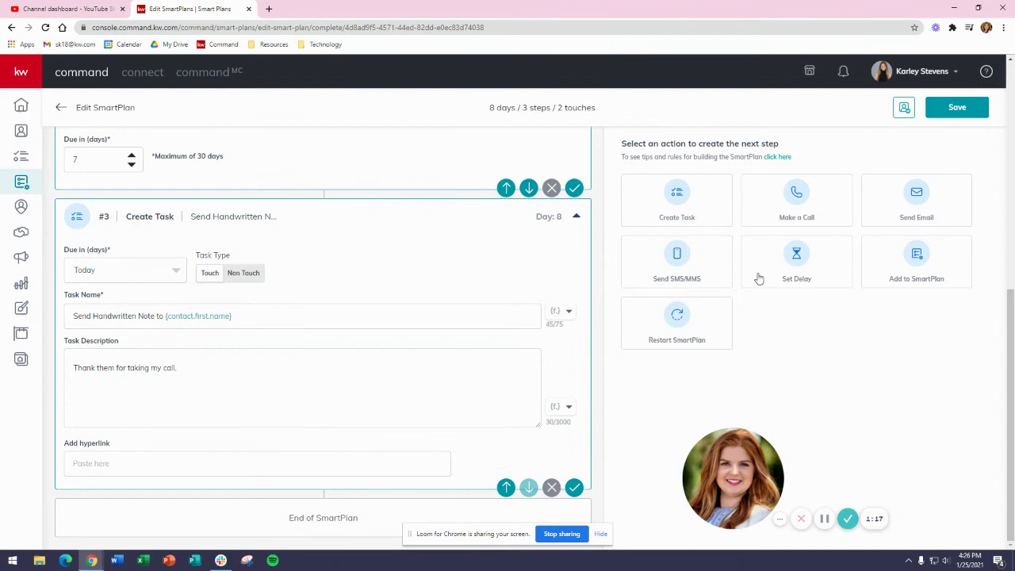
# Step: Insert a Set Delay step with Due in (days) 7 after the note task and save it
pyautogui.click(793, 277)
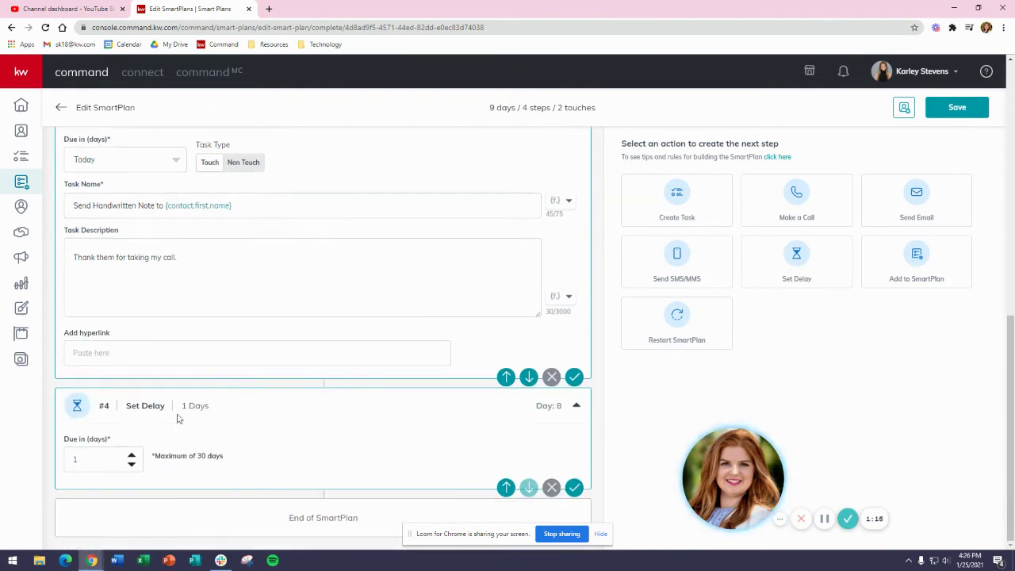
pyautogui.click(104, 467)
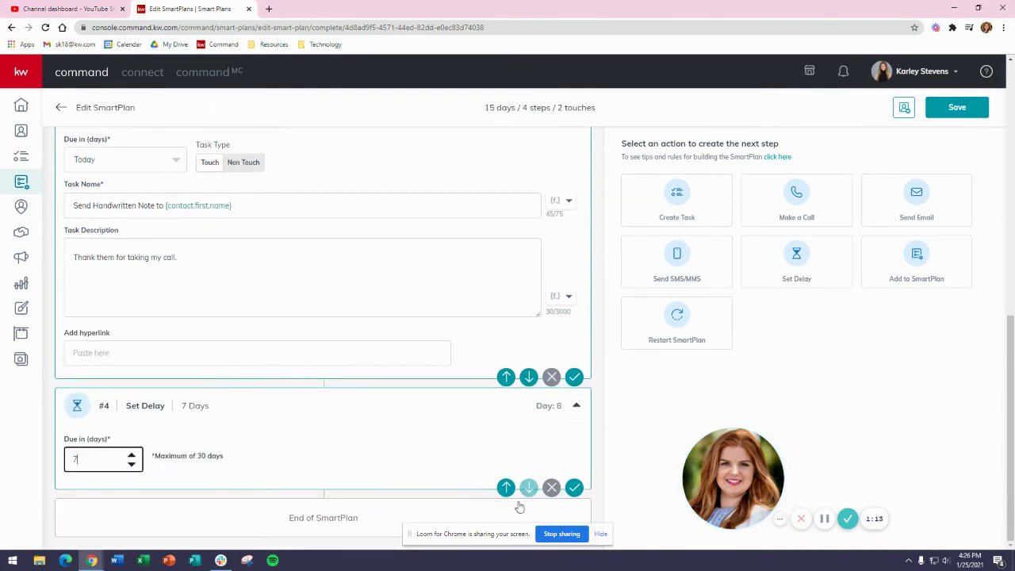
pyautogui.write('7')
pyautogui.click(574, 487)
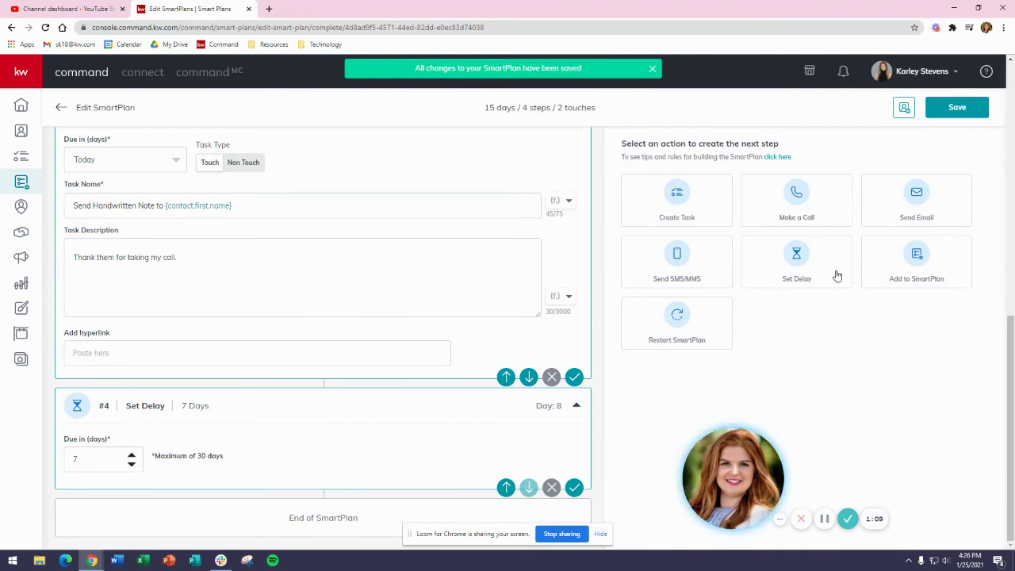
pyautogui.click(940, 208)
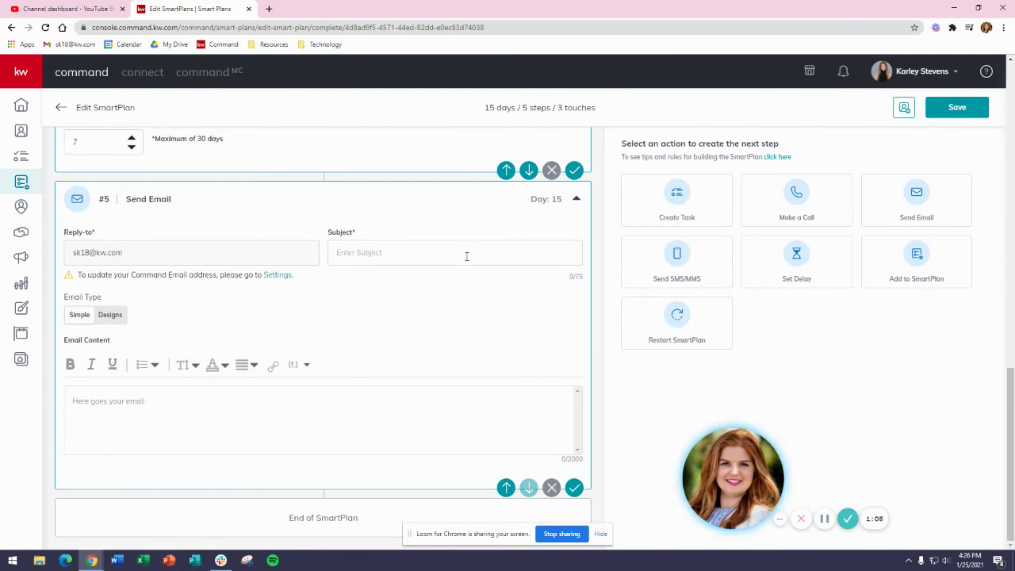
pyautogui.click(117, 316)
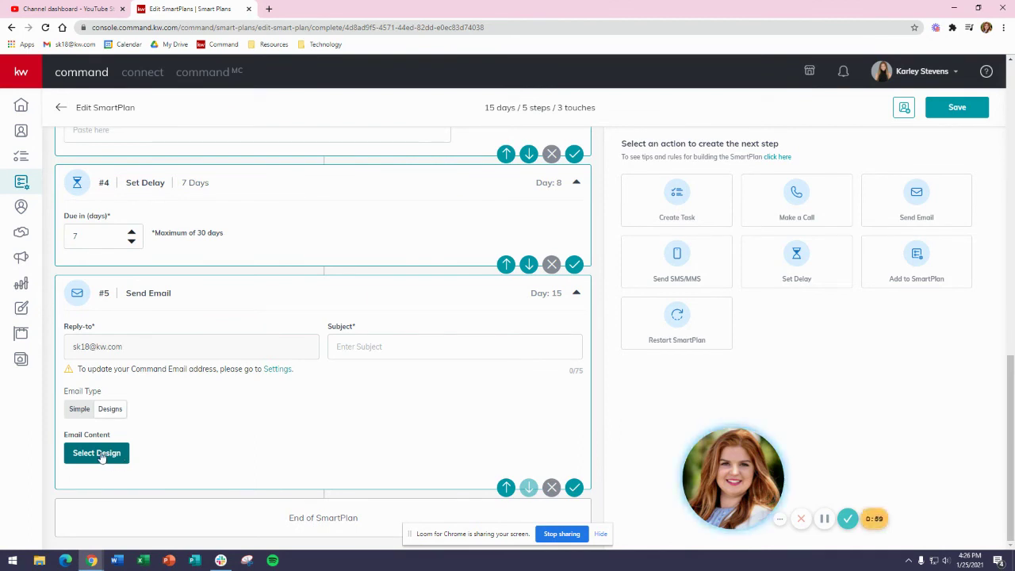
pyautogui.click(80, 407)
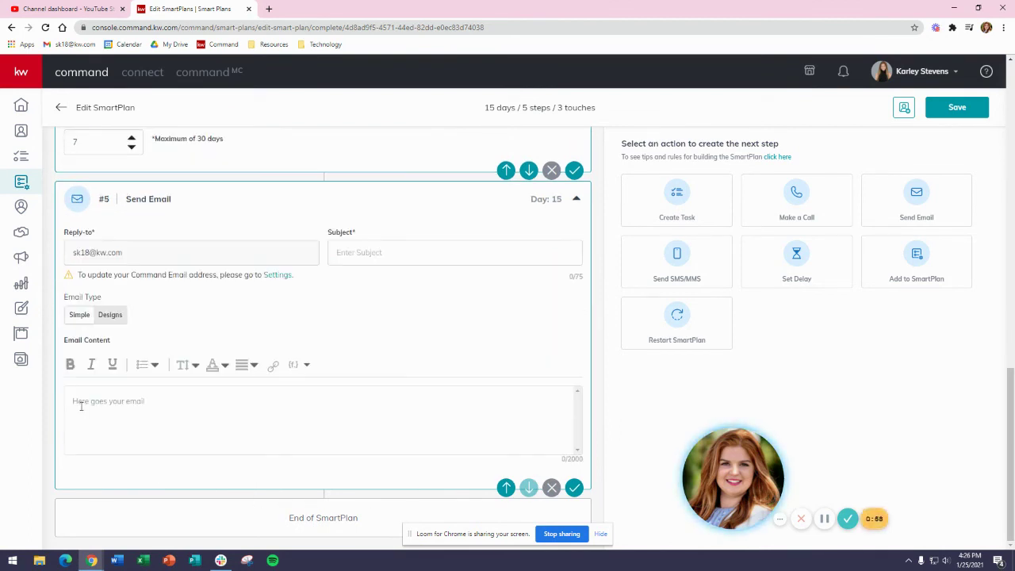
pyautogui.click(551, 490)
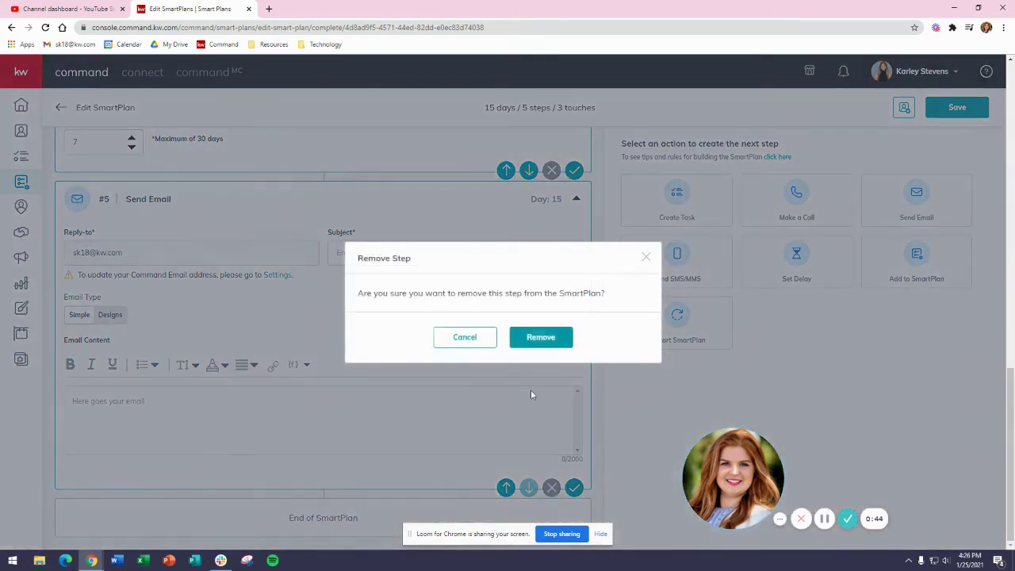
pyautogui.click(540, 337)
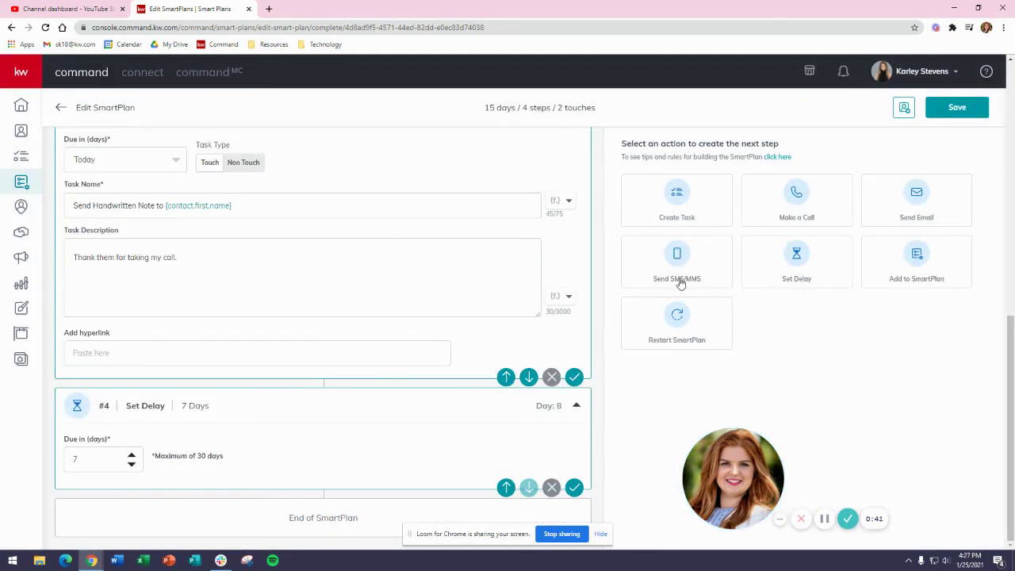
# Step: Add task 'Send Market Update Email to {contact.first.name}' as step 5 and save it
pyautogui.click(690, 211)
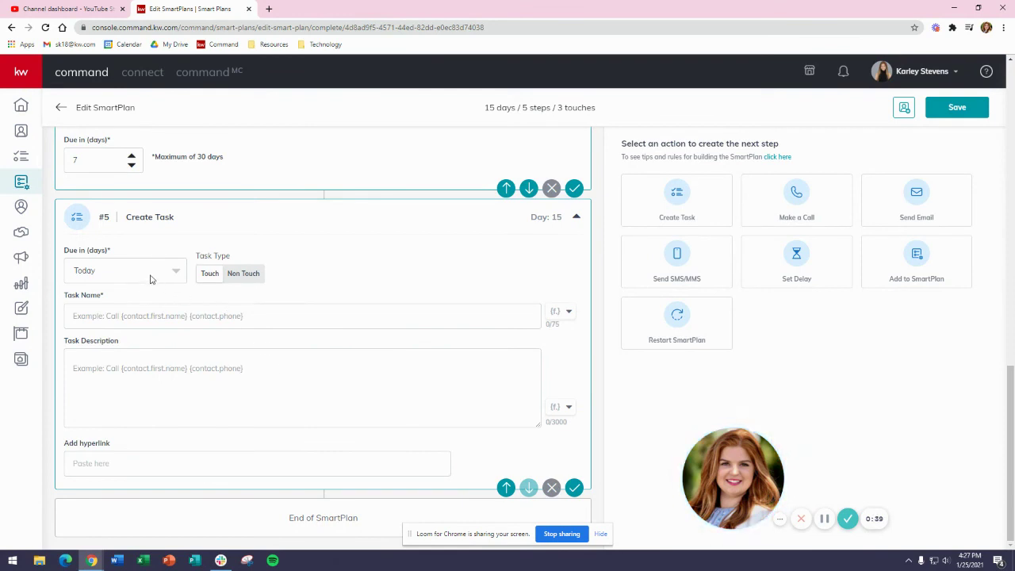
pyautogui.click(150, 312)
pyautogui.write('Sen')
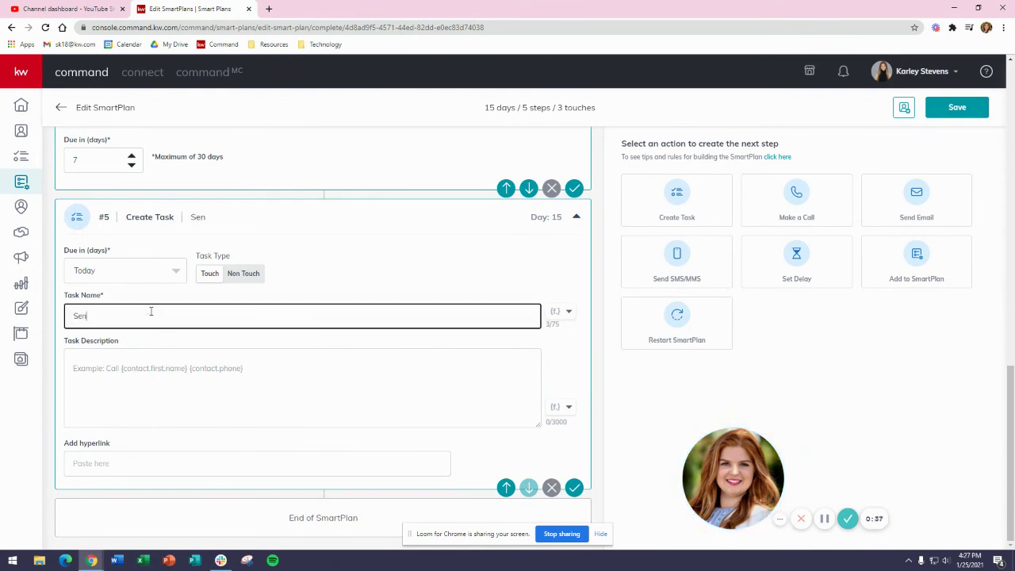
pyautogui.write('d Market')
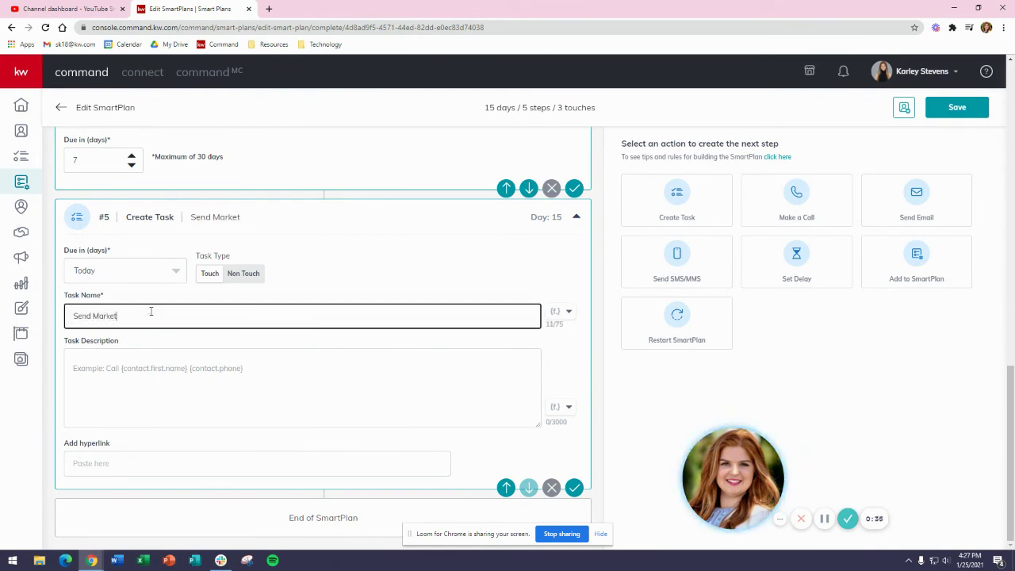
pyautogui.write(' Update Email fo')
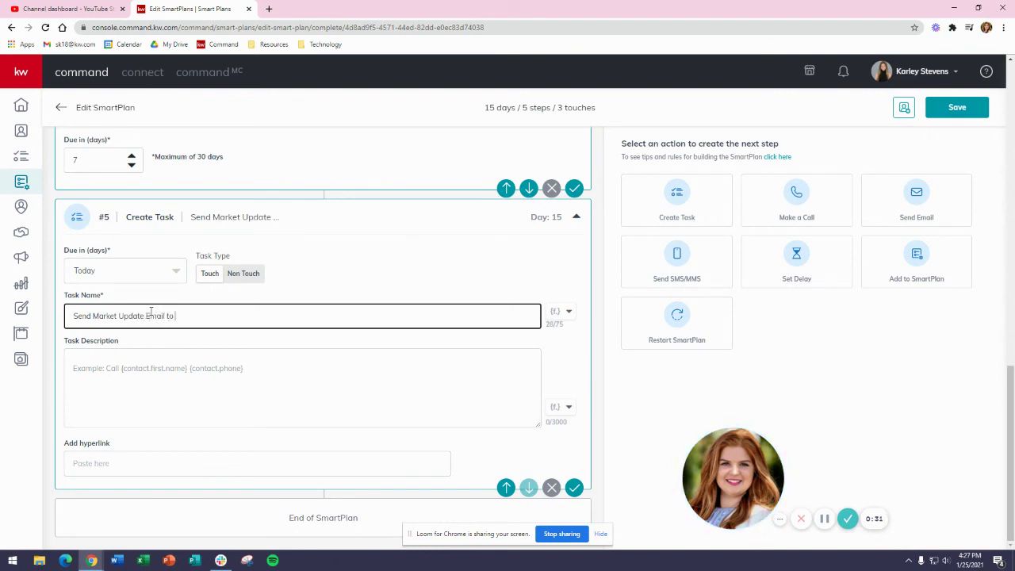
pyautogui.click(561, 310)
pyautogui.click(492, 334)
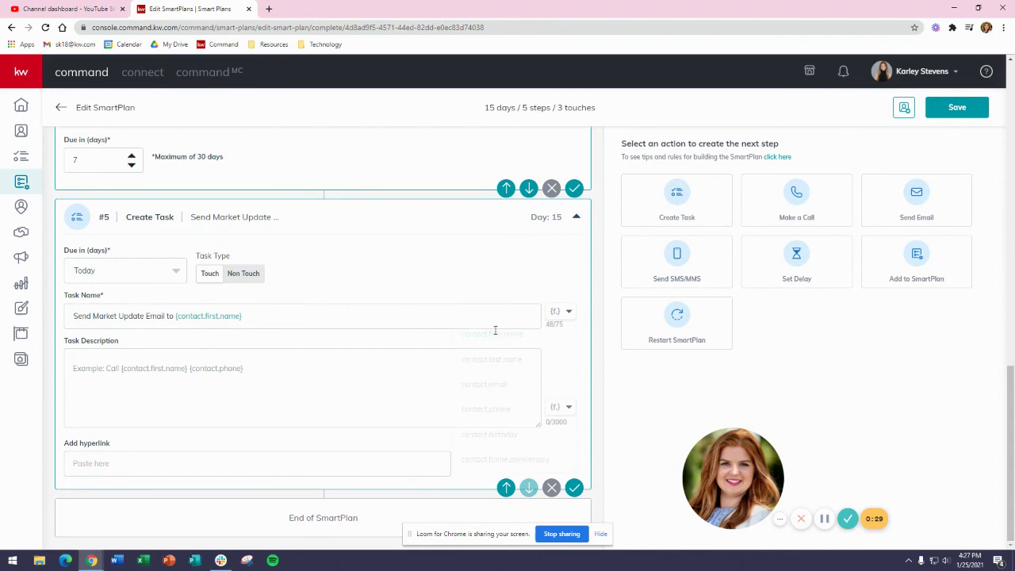
pyautogui.click(333, 360)
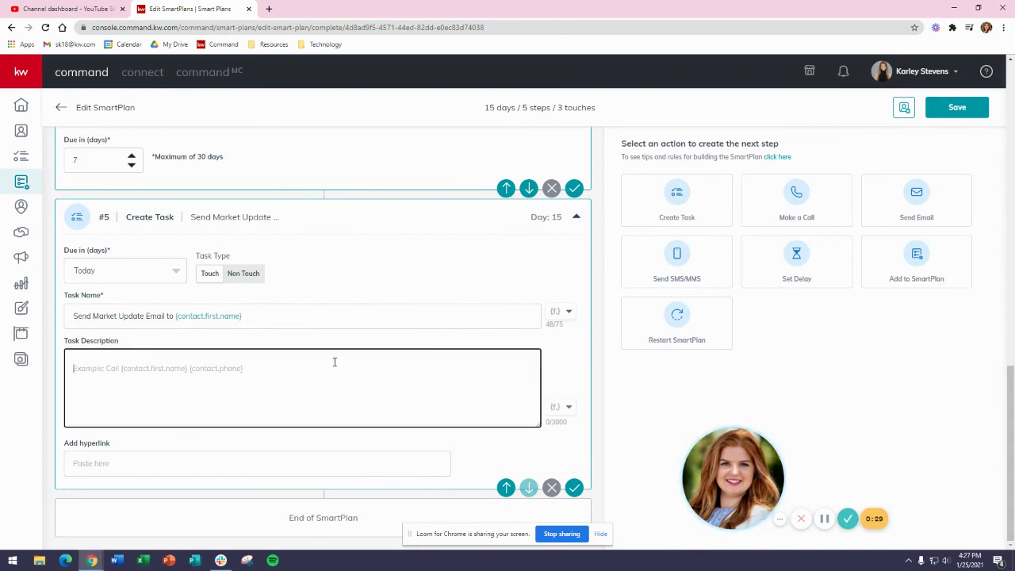
pyautogui.click(574, 487)
# Step: Save the 8x8 Custom plan and return to the My SmartPlans list
pyautogui.scroll(3, 548, 476)
pyautogui.scroll(10, 548, 477)
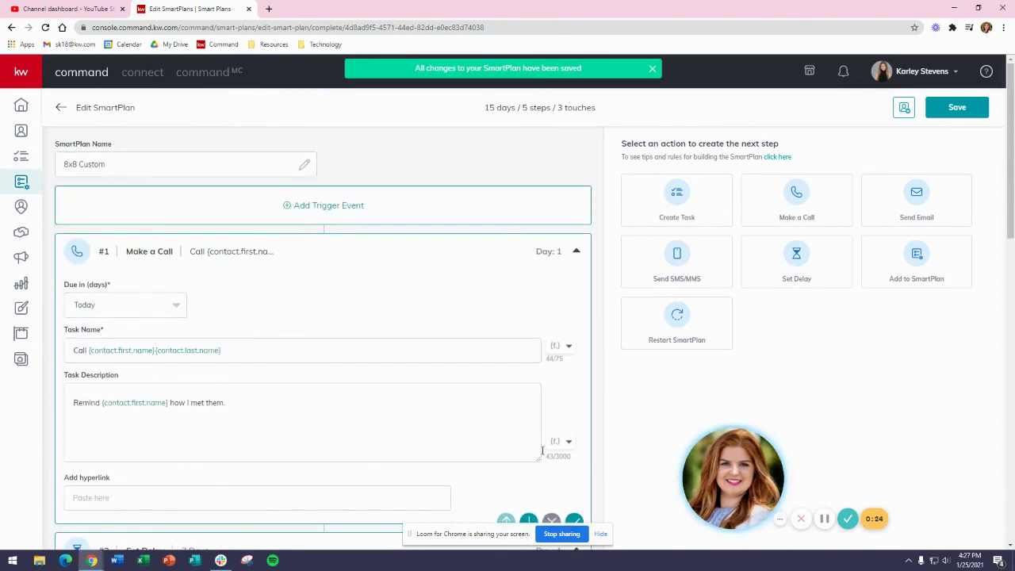
pyautogui.scroll(-1, 182, 455)
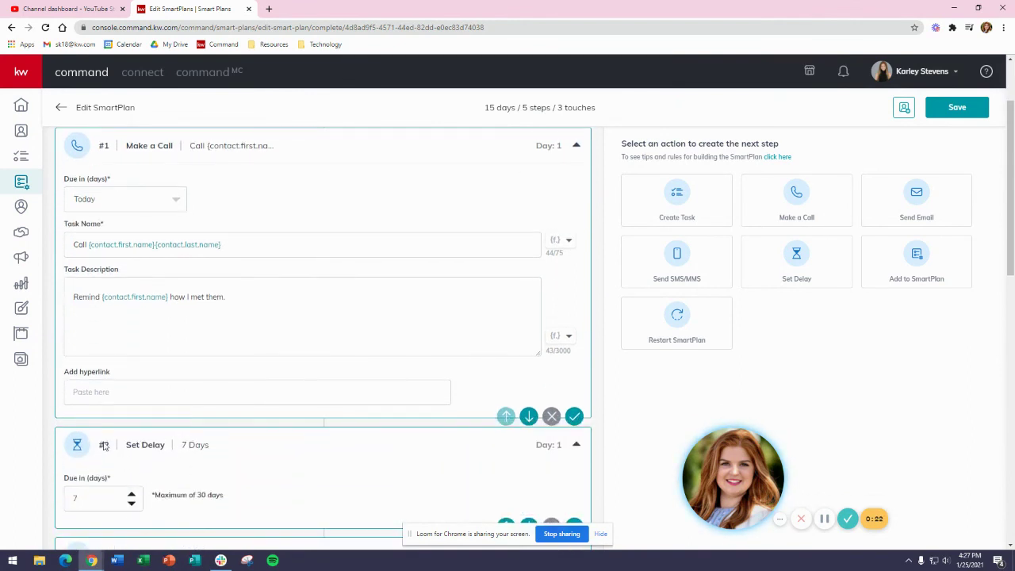
pyautogui.scroll(1, 381, 474)
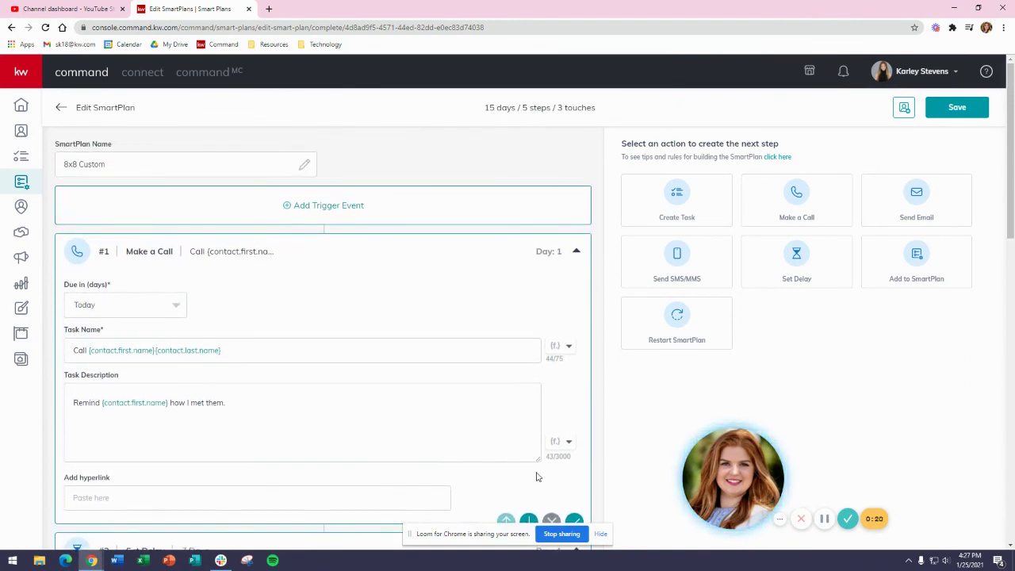
pyautogui.click(955, 117)
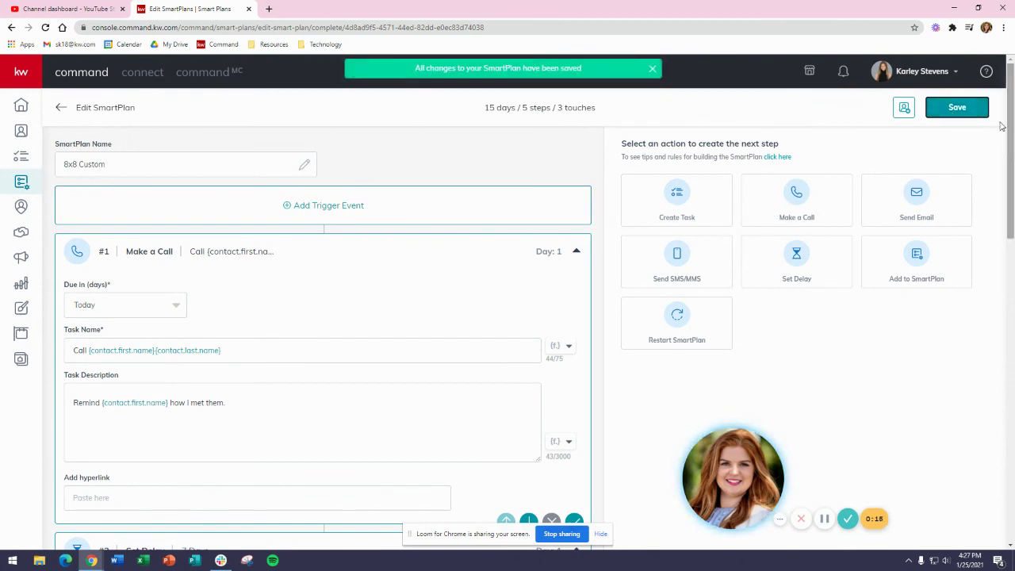
pyautogui.click(959, 107)
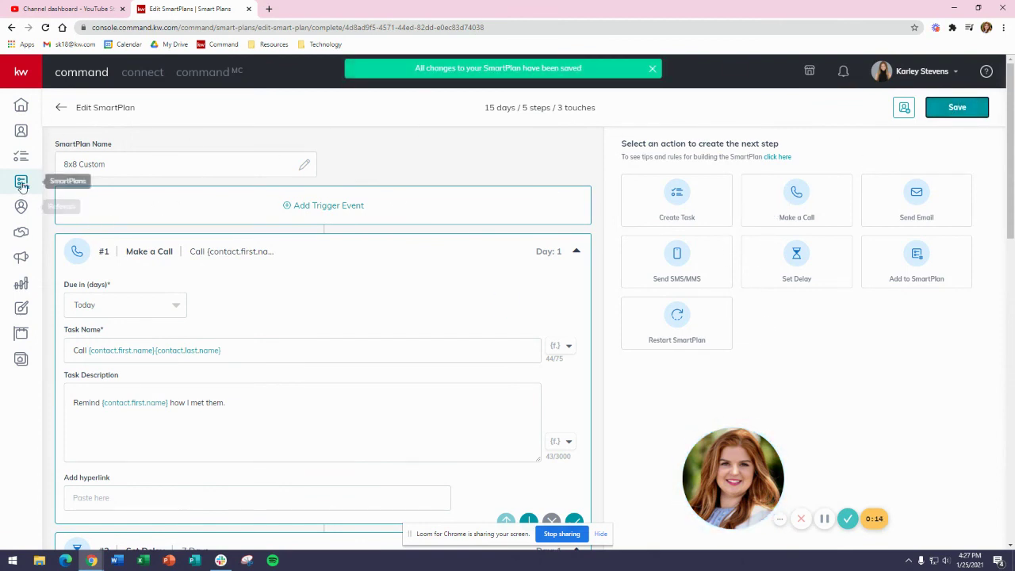
pyautogui.click(21, 184)
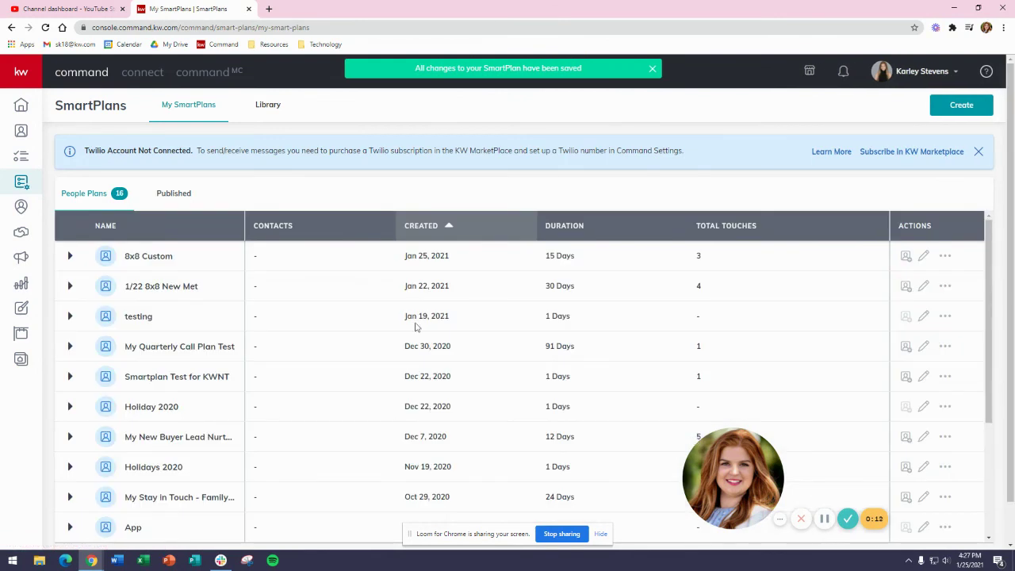